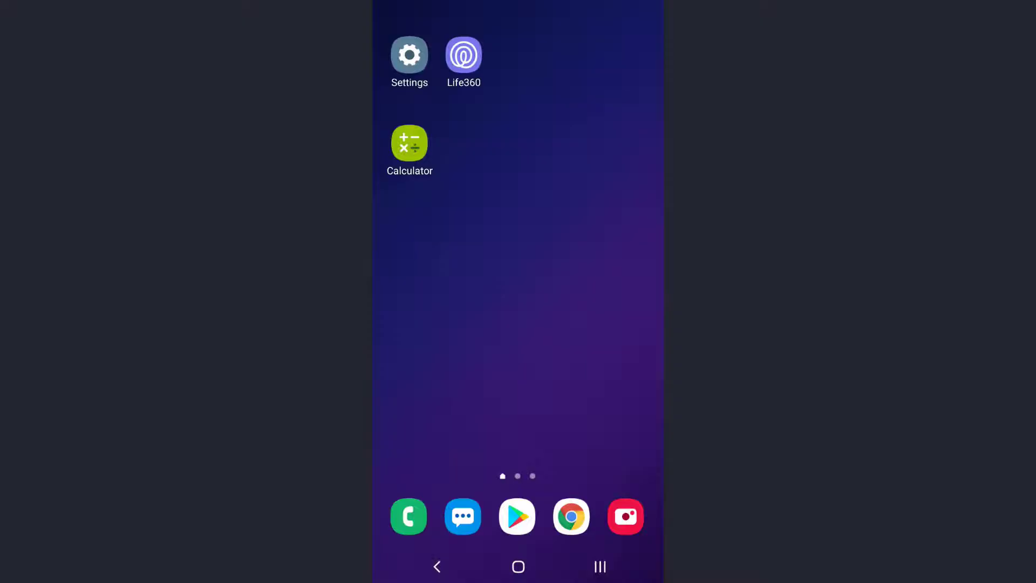
Step: Launch Life360 from the home screen, then leave it for the Play Store
left_click(463, 55)
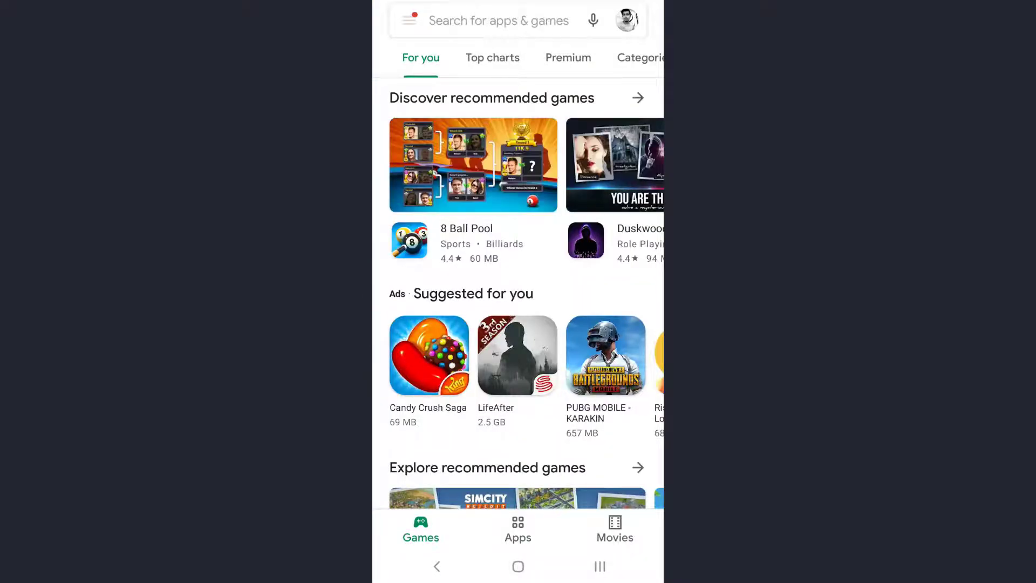
Step: Search the Play Store for "life 360" and view Life360's listing (installed, updated 2 Apr 2021)
left_click(499, 21)
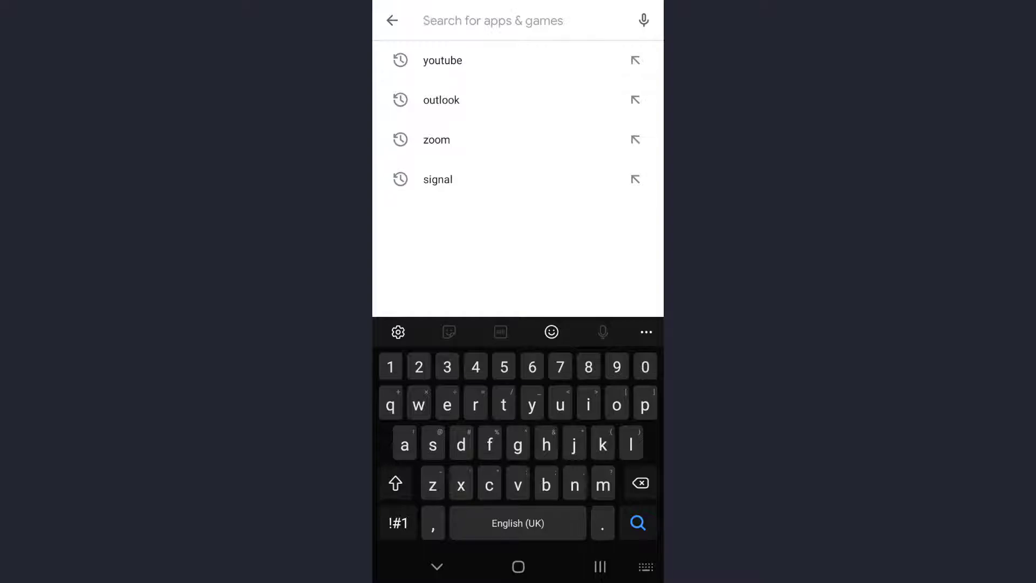
type("life 3")
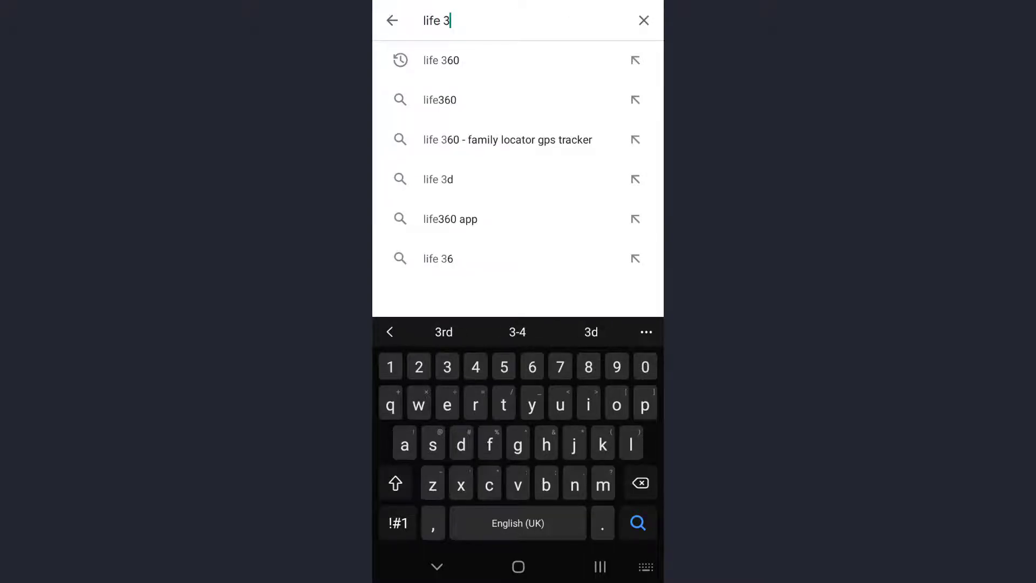
type("60")
key("Return")
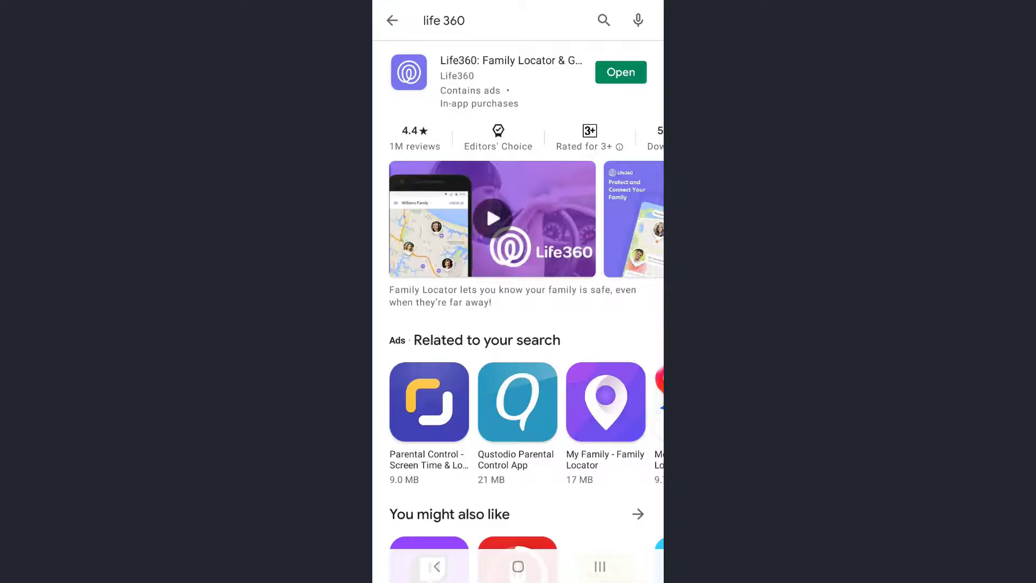
left_click(485, 66)
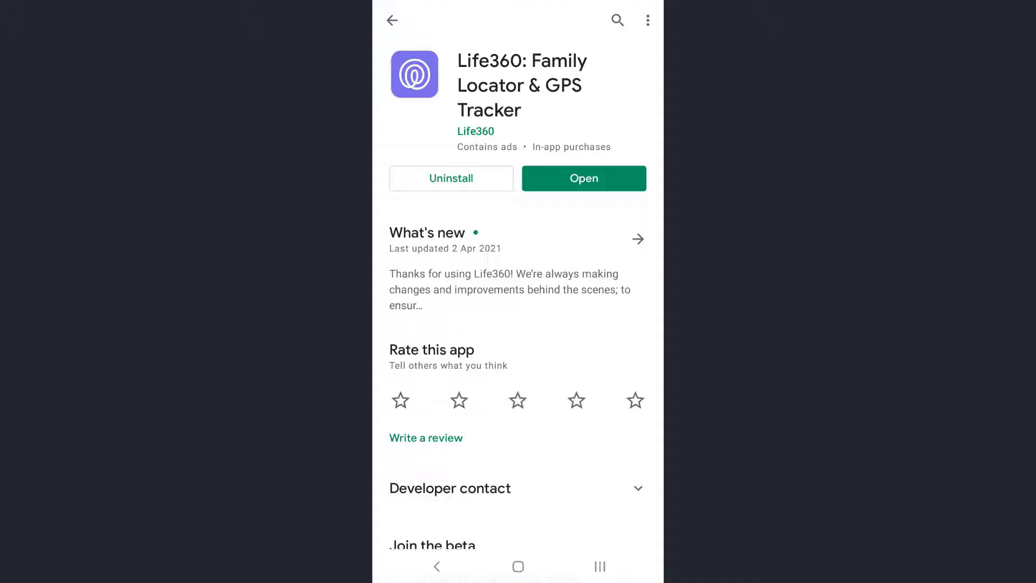
Step: In Settings > Apps, search "life 3" and view Life360's storage (72.28 MB, 4.49 MB cache)
left_click(517, 566)
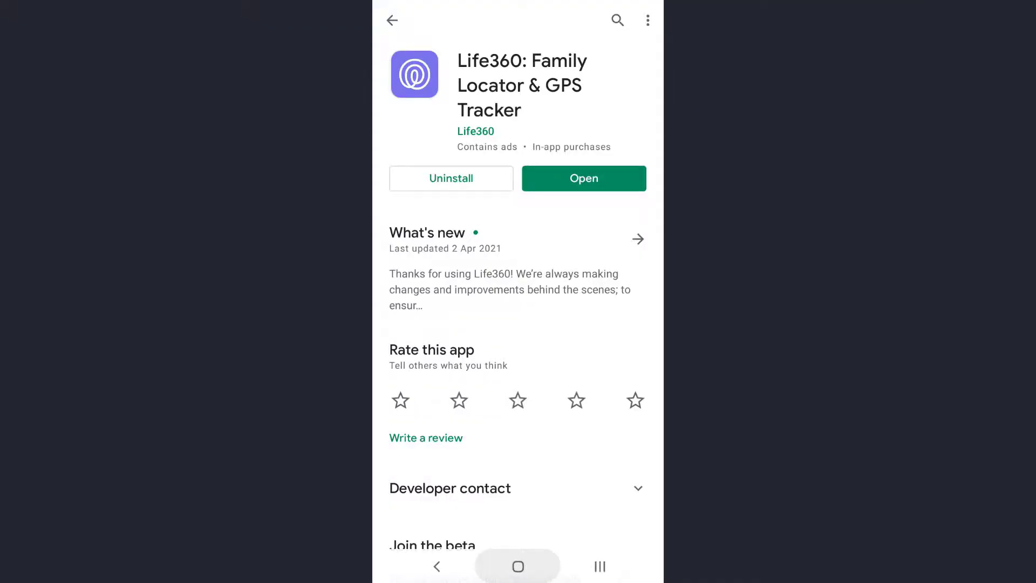
scroll(519, 292, "down", 1)
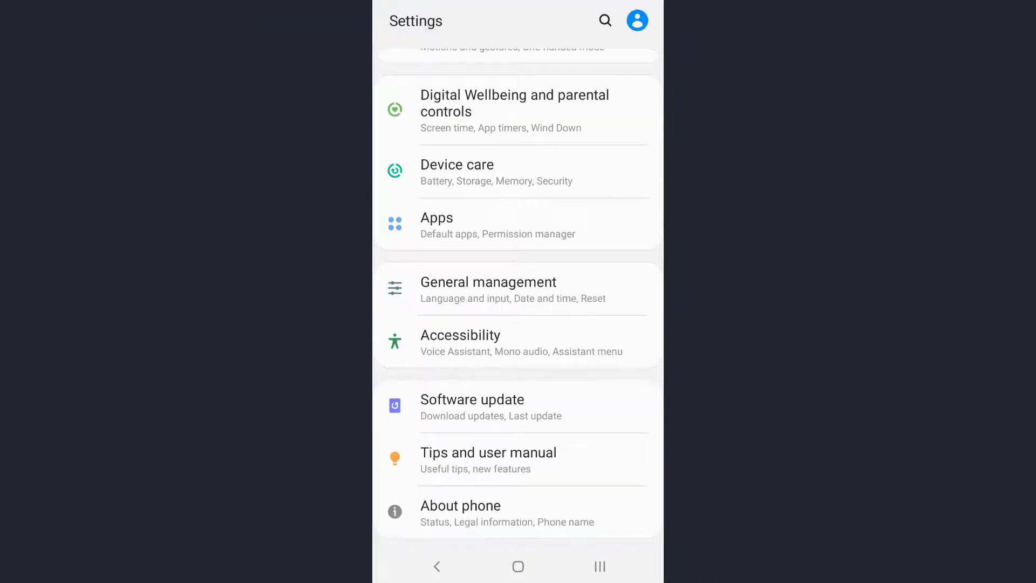
left_click(498, 225)
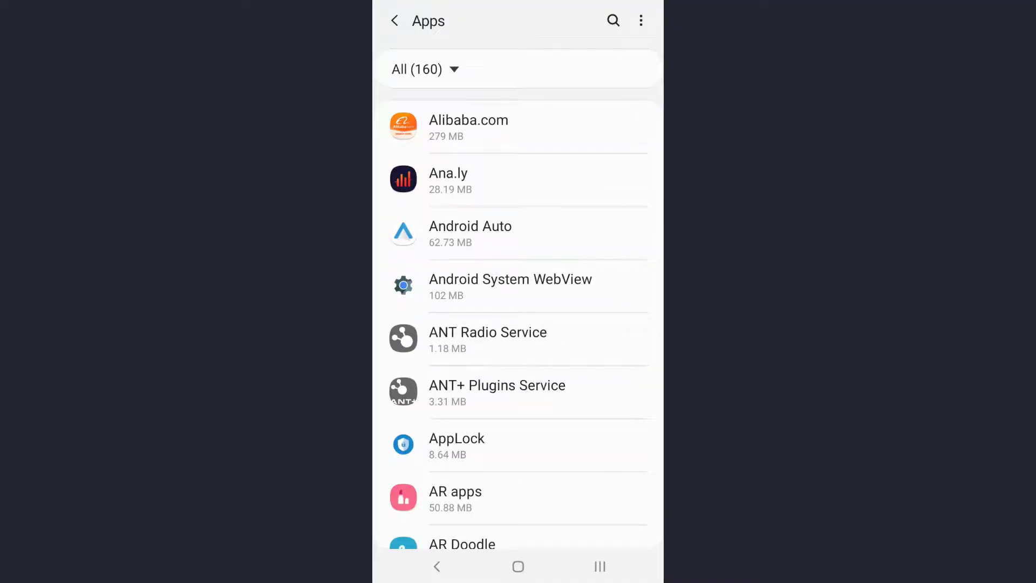
left_click(613, 20)
type("l")
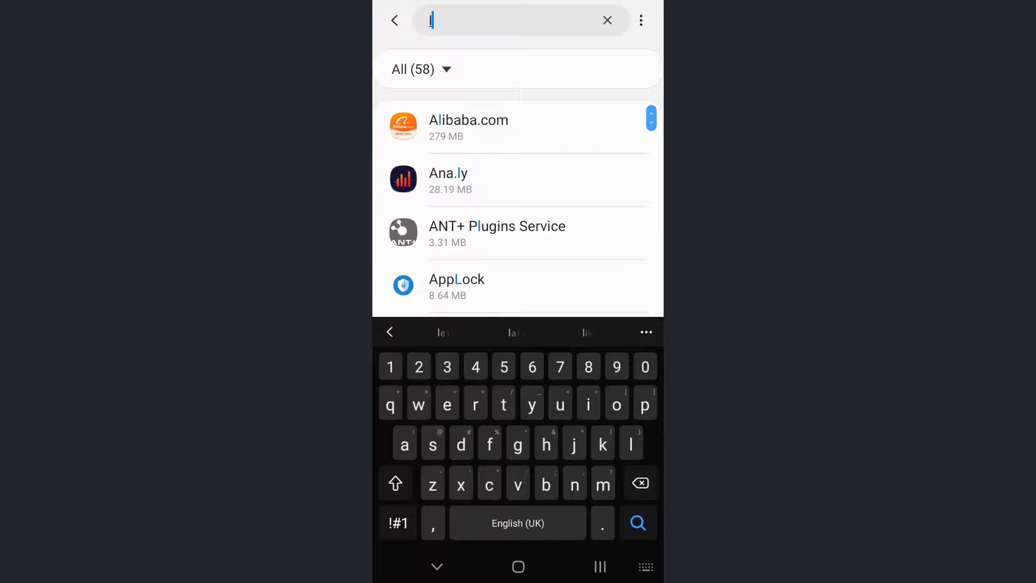
type("ife 3")
left_click(519, 127)
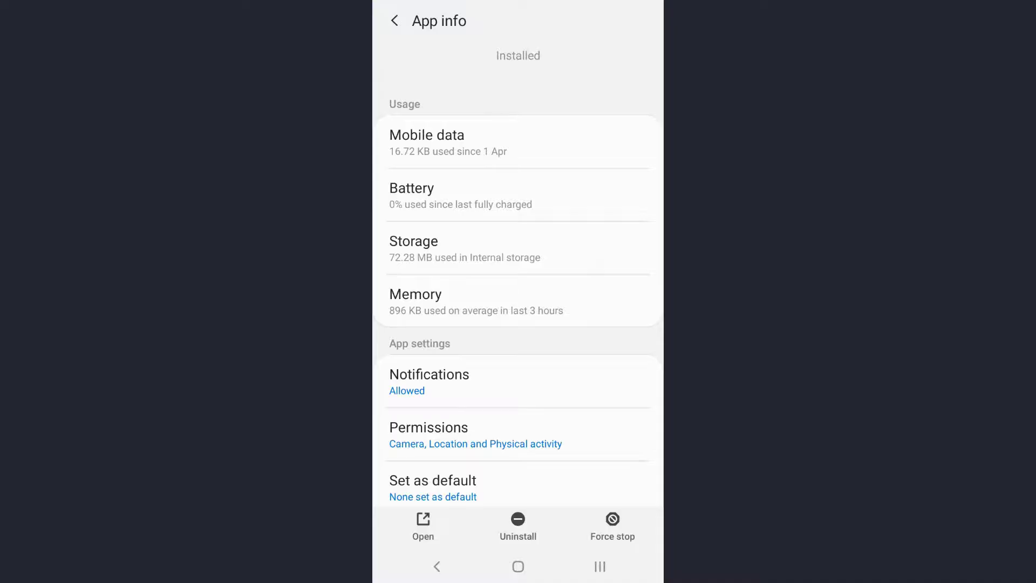
left_click(518, 248)
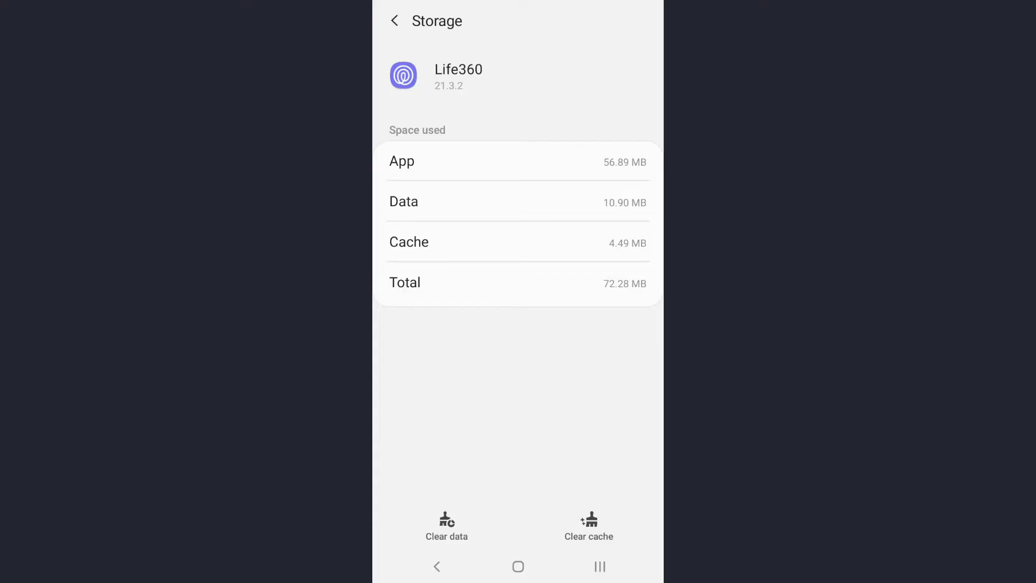
Step: Return to the home screen from Life360's storage details
left_click(518, 567)
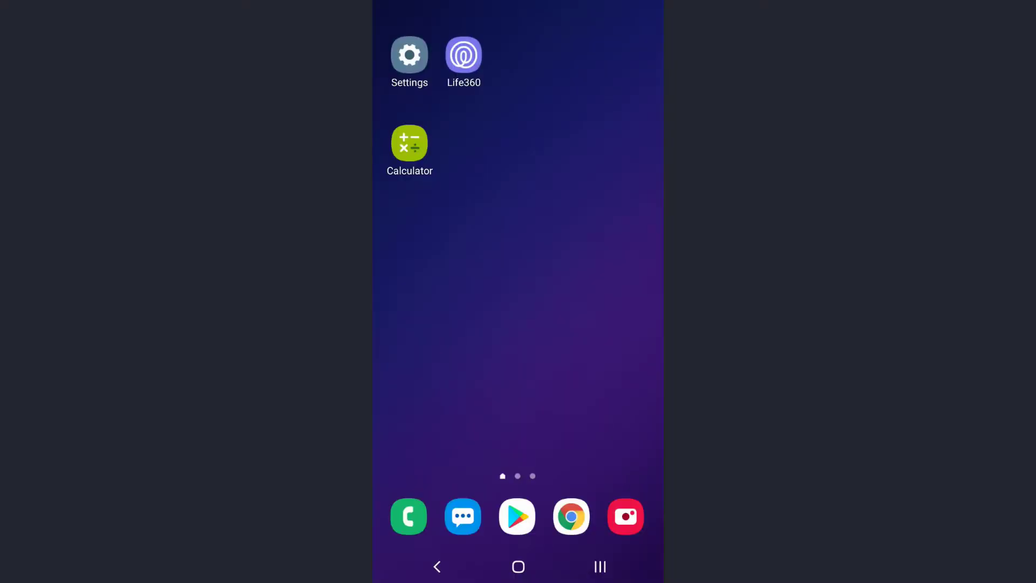